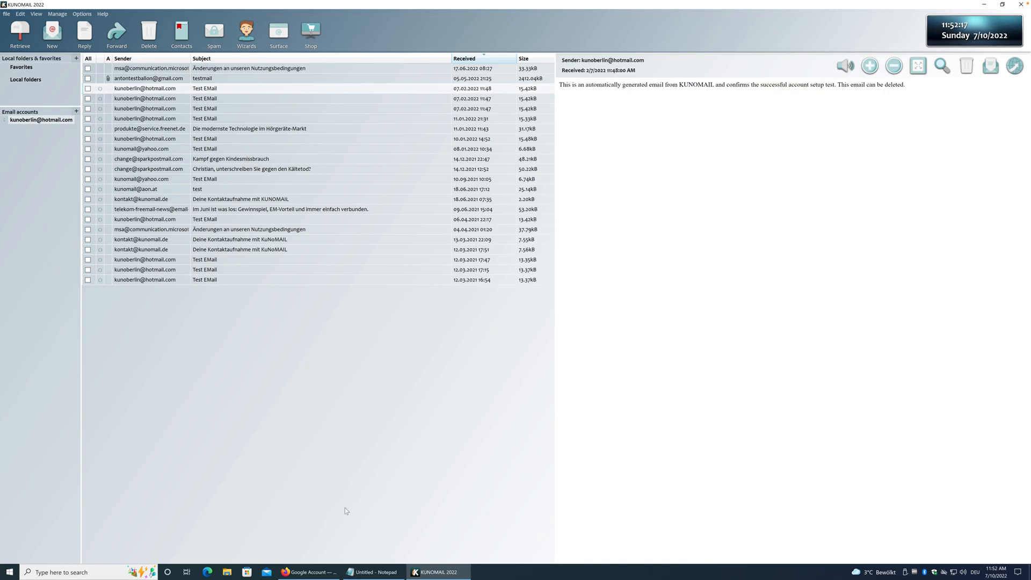
In Firefox, go to Google Account Security, scroll to Signing in to Google, and choose App passwords.
left_click(314, 574)
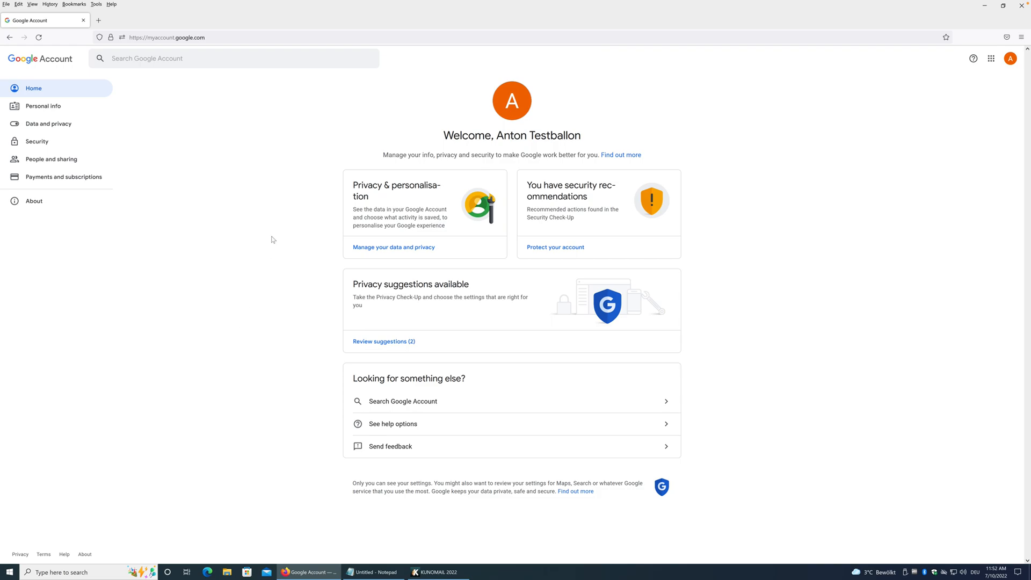
left_click(43, 145)
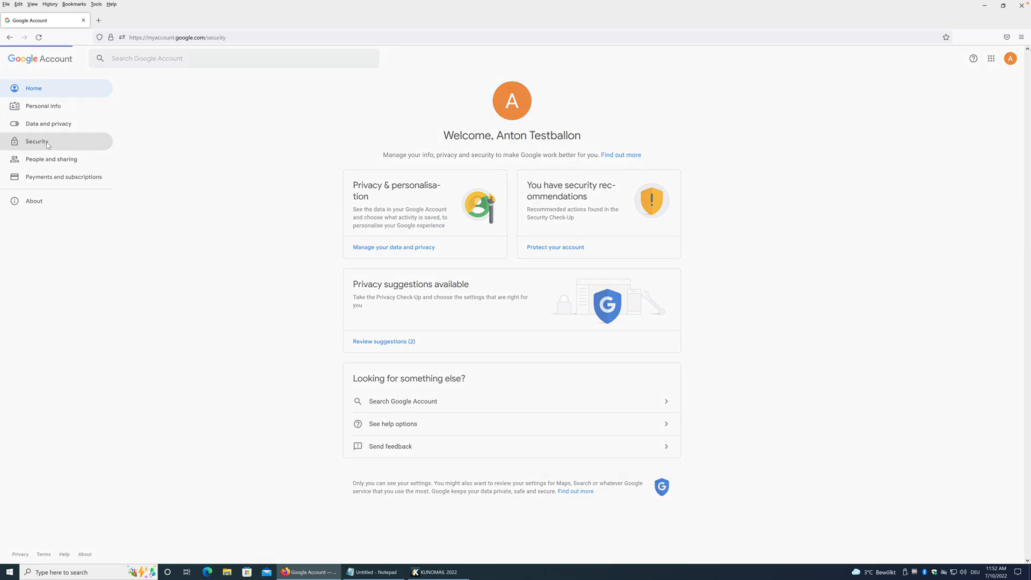
scroll(248, 197, "down", 2)
scroll(248, 196, "down", 1)
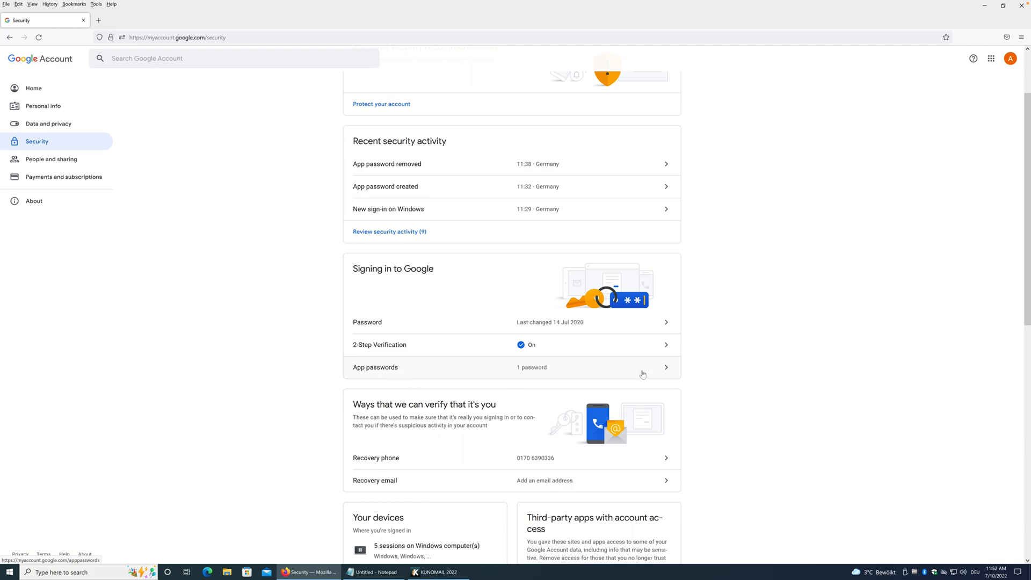
left_click(664, 371)
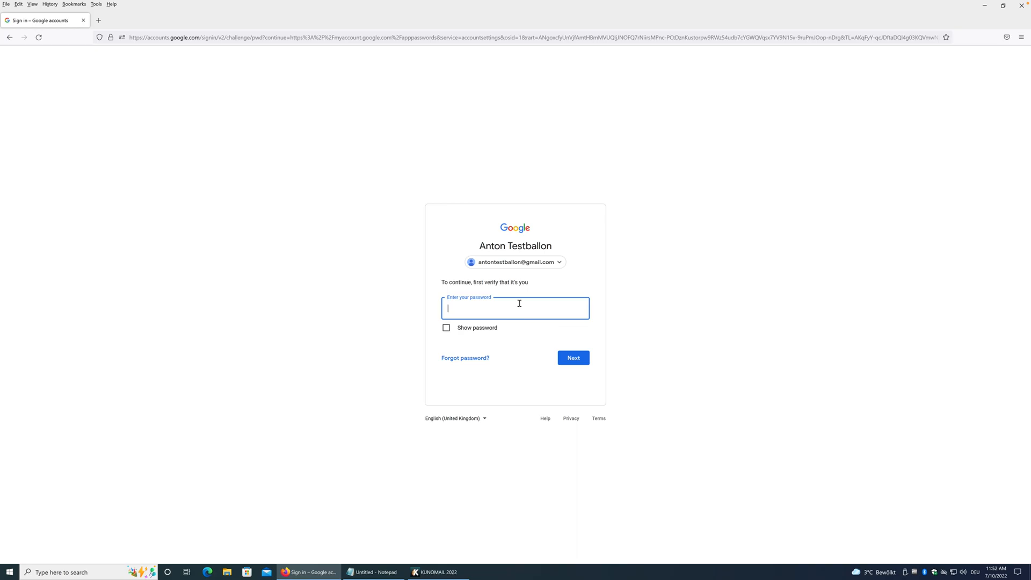
Re-enter the Google account password to reach the App passwords page and its app list.
type("•••••••••••")
key("Return")
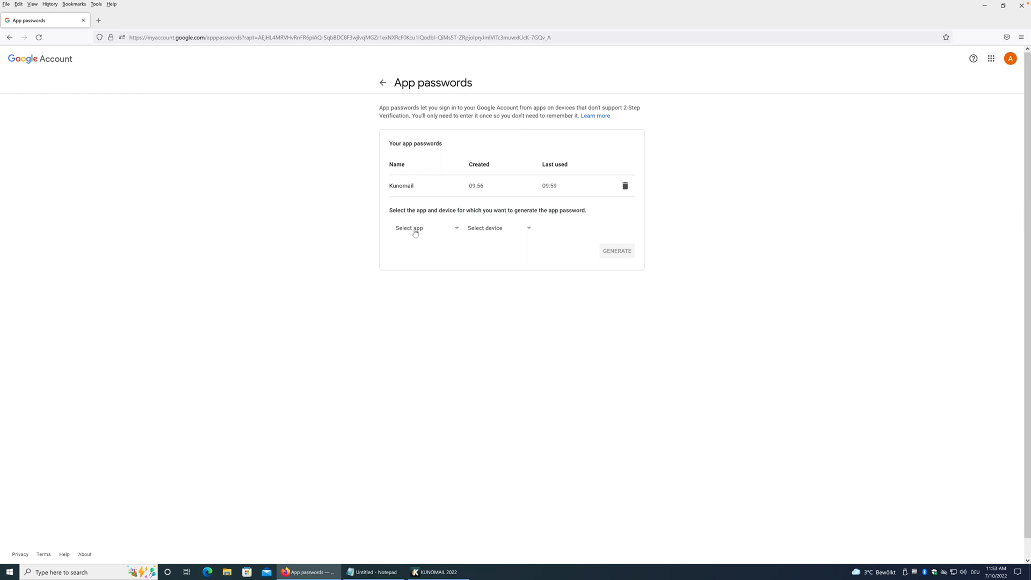
left_click(446, 231)
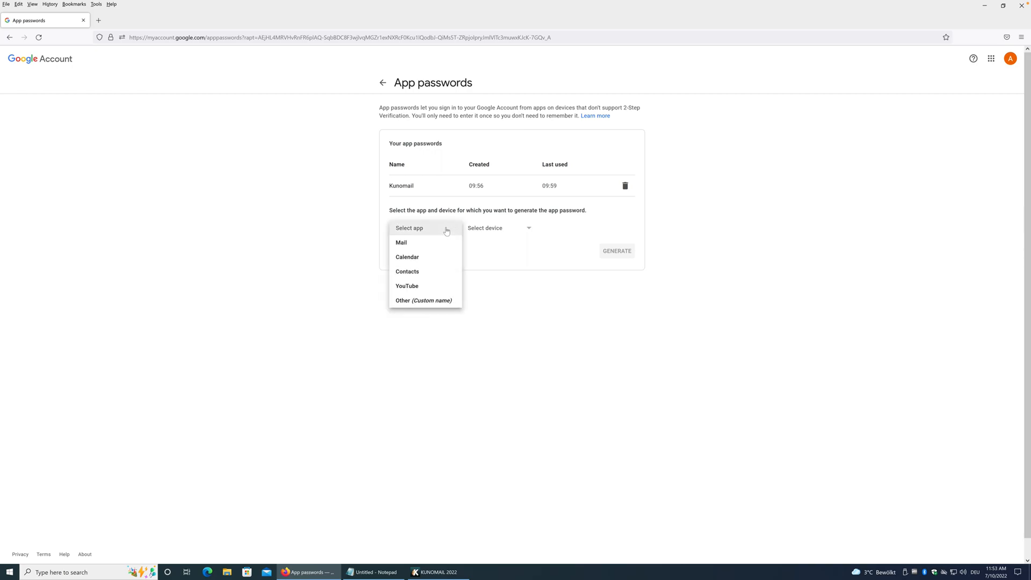
Choose Mail as the app and Other (Custom name) 'Kunomail02' as the device.
left_click(423, 248)
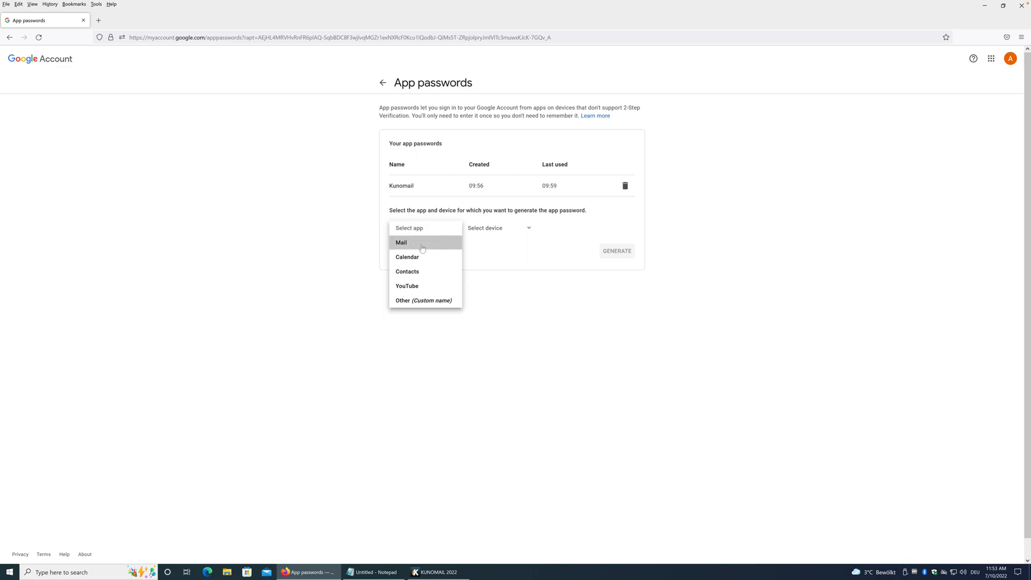
left_click(508, 232)
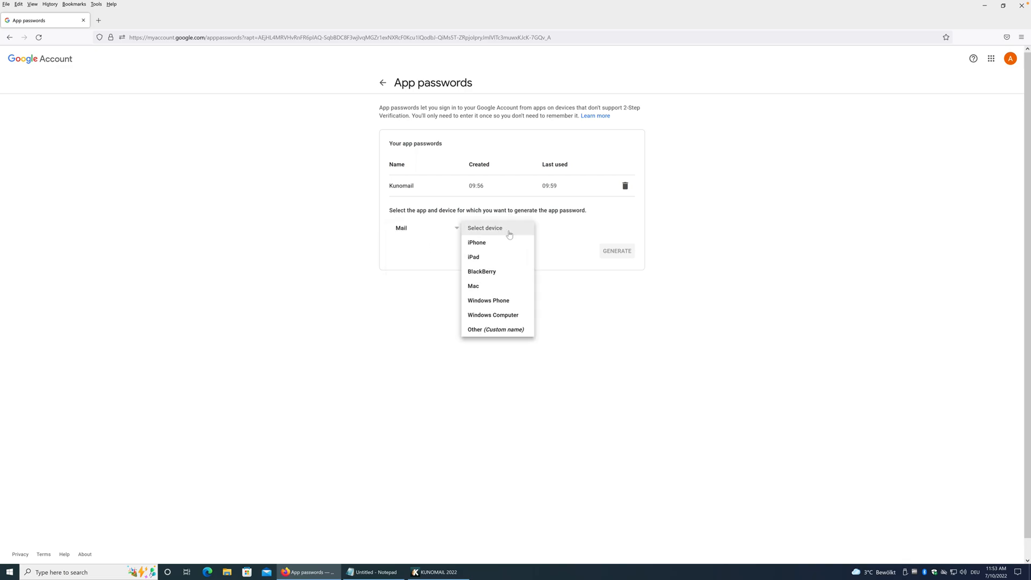
left_click(497, 330)
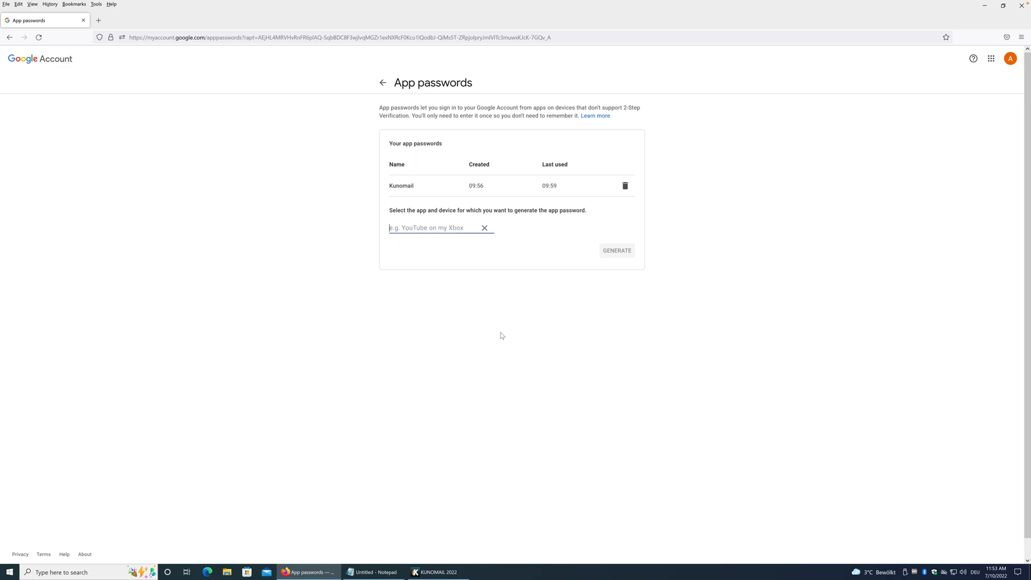
type("K")
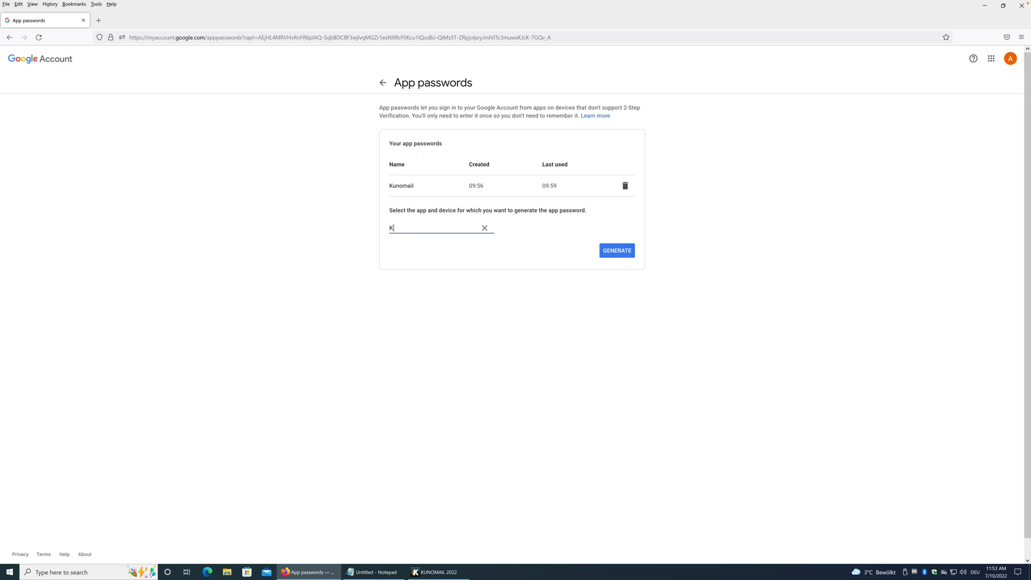
type("unomail02")
Generate the 16-character Kunomail02 app password and paste a copy into Notepad.
left_click(618, 255)
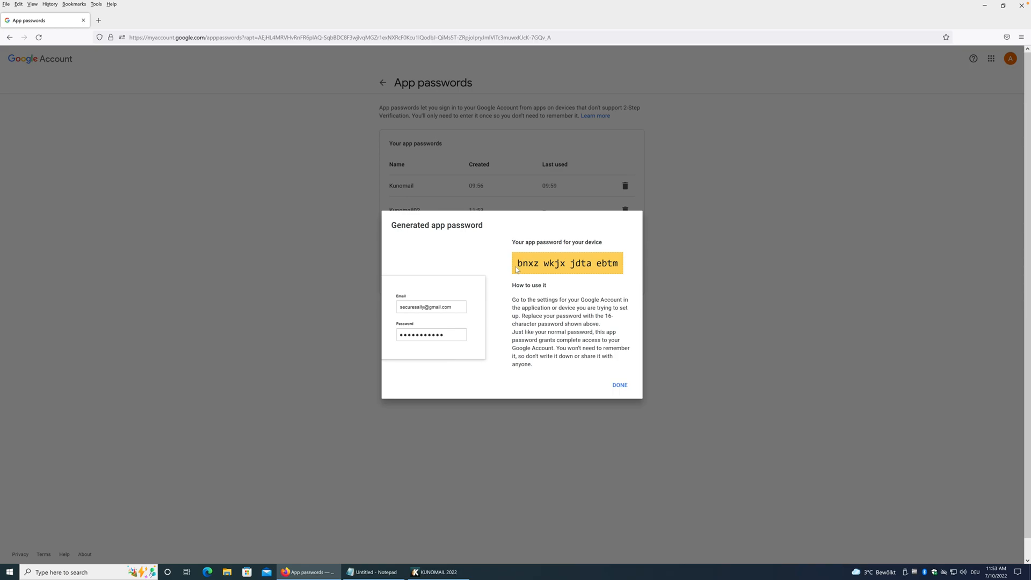
left_click_drag(517, 264, 616, 263)
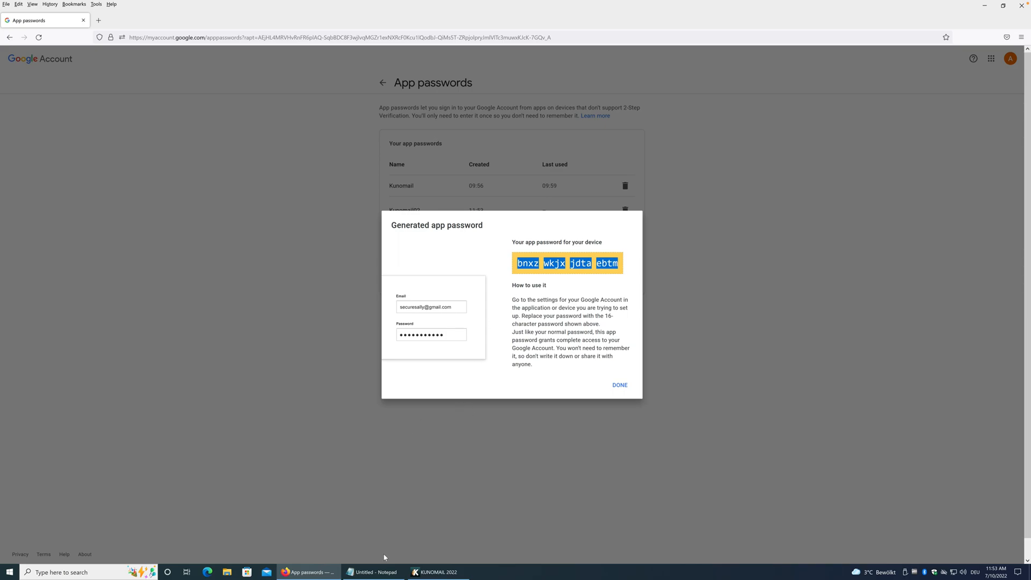
left_click(379, 572)
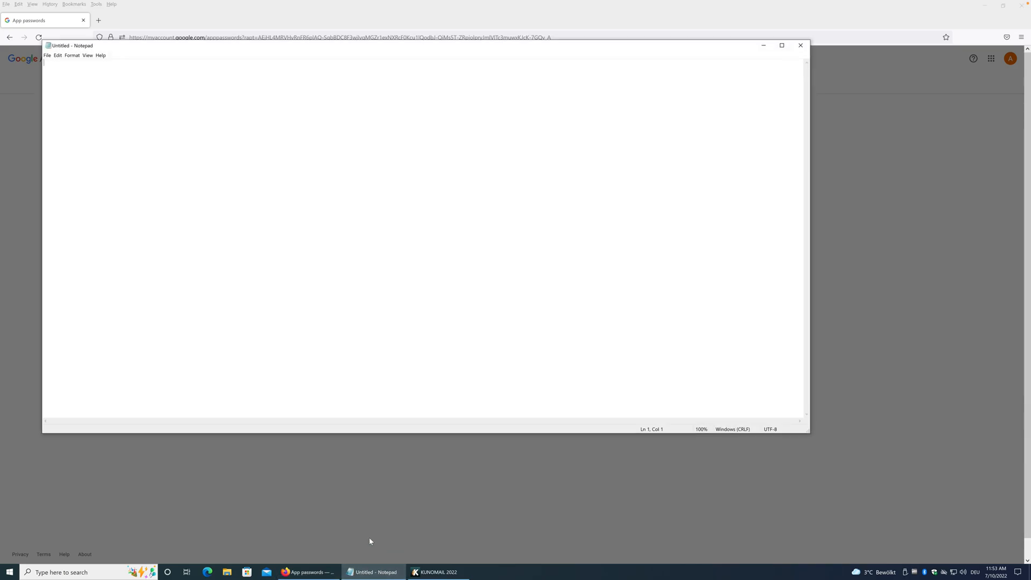
key("ctrl+v")
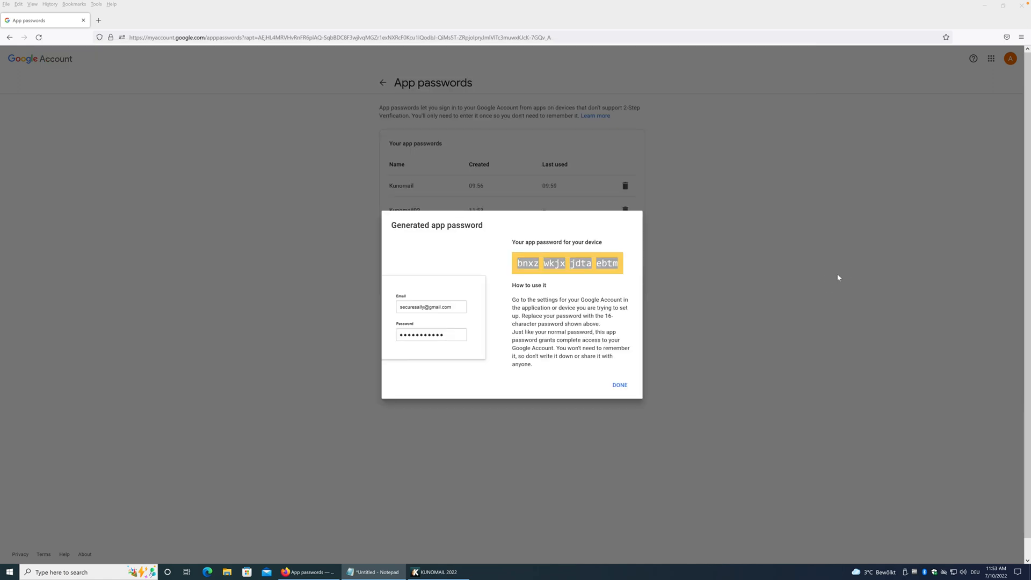
left_click(837, 278)
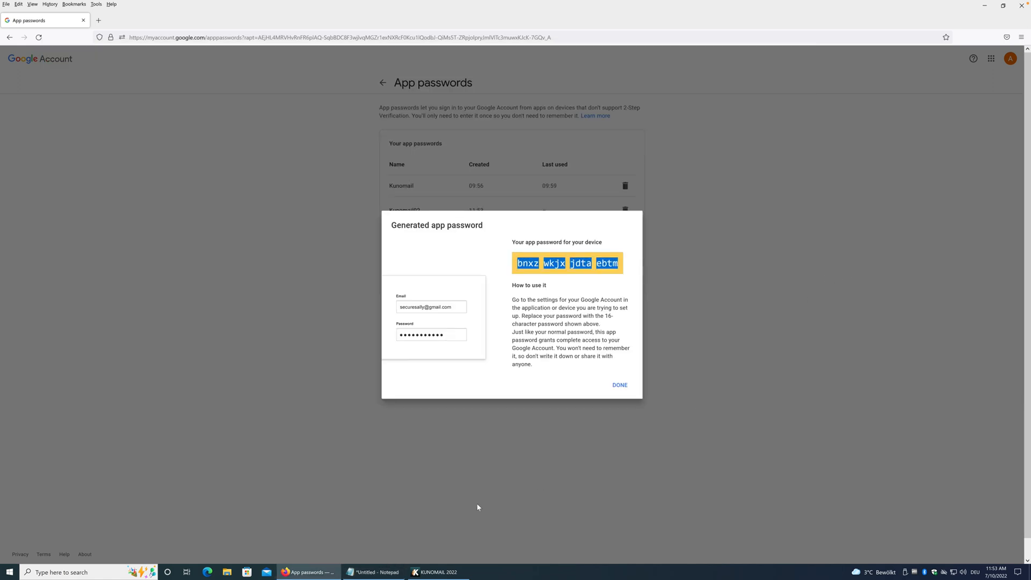
left_click(451, 571)
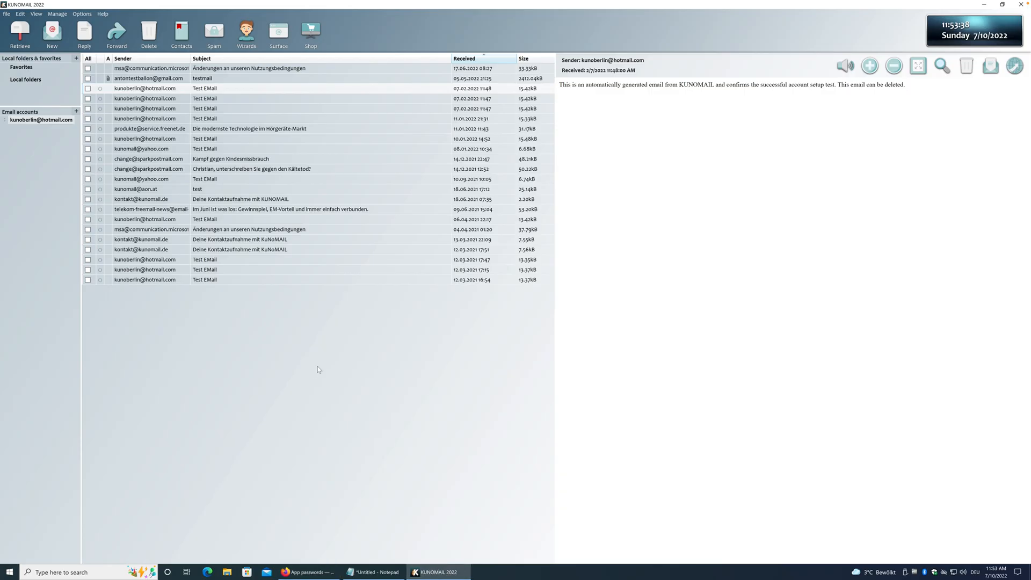
Run the Email accounts wizard for the Gmail address over IMAP, accepting imap.gmail.com and smtp.googlemail.com.
left_click(57, 13)
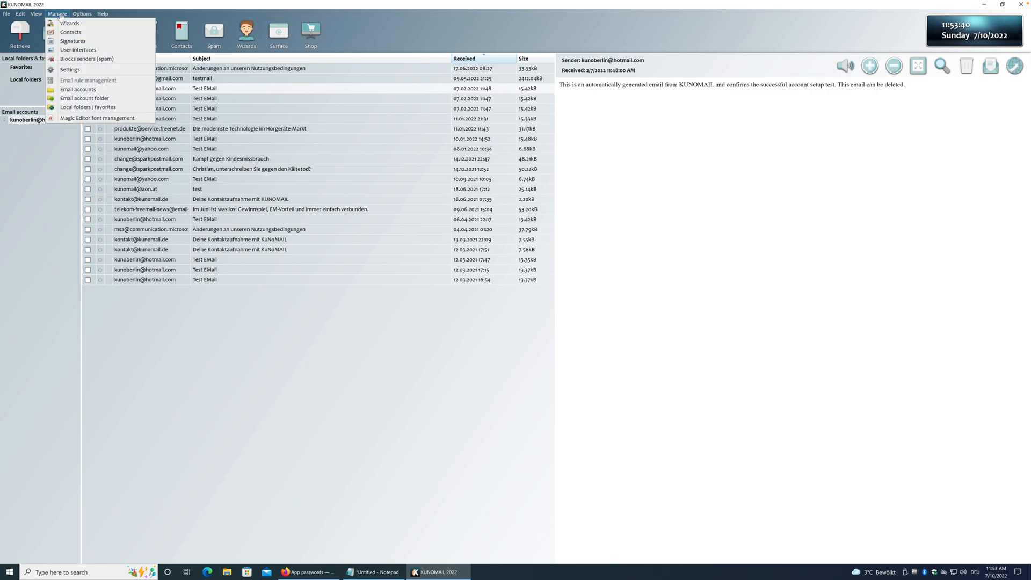
left_click(93, 90)
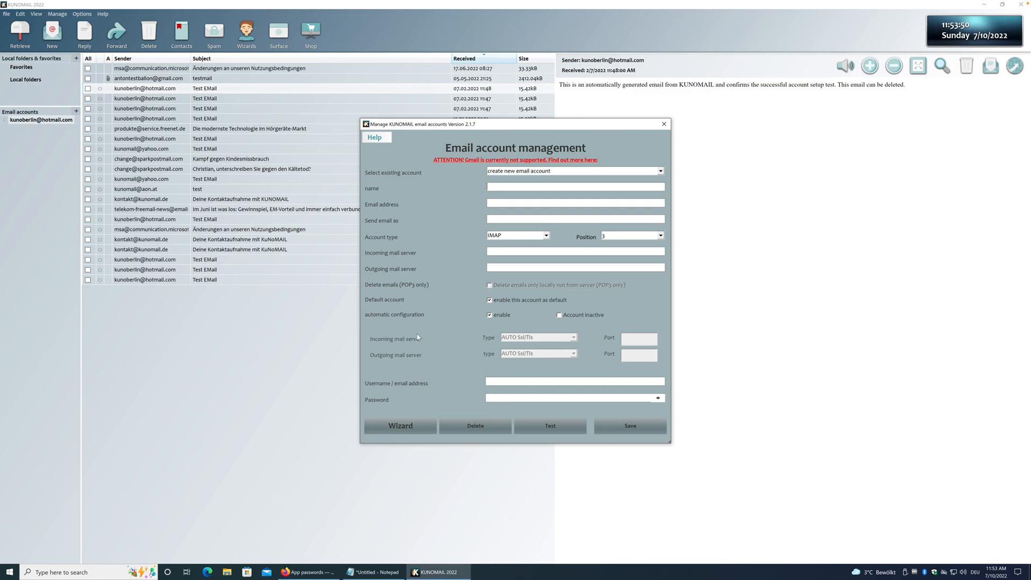
left_click(402, 425)
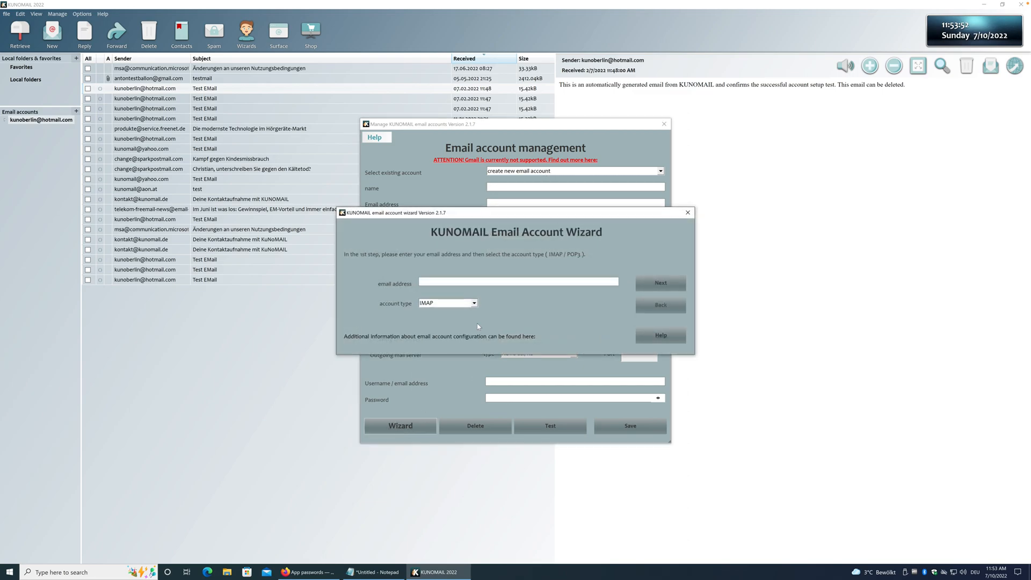
left_click(657, 281)
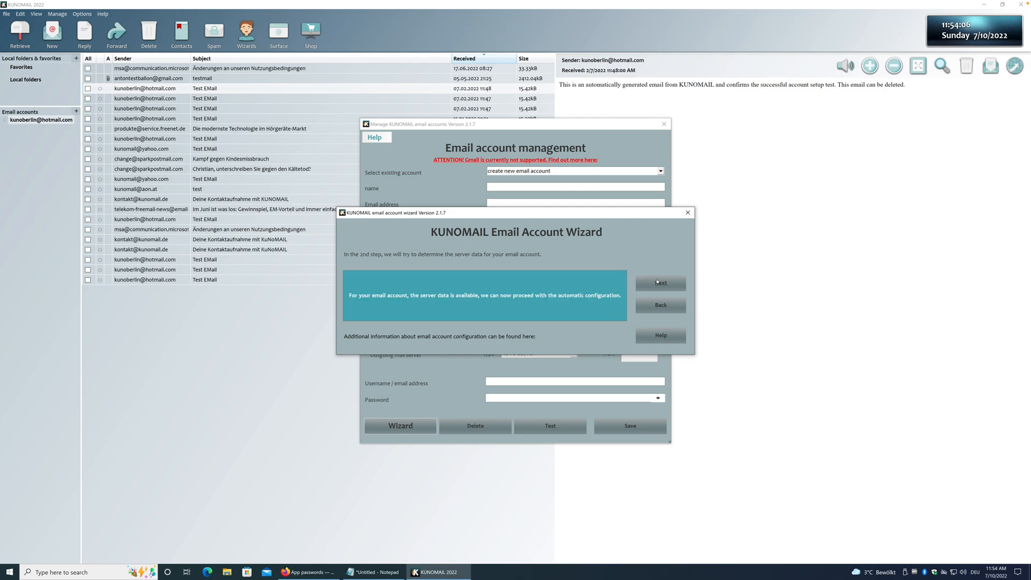
left_click(659, 283)
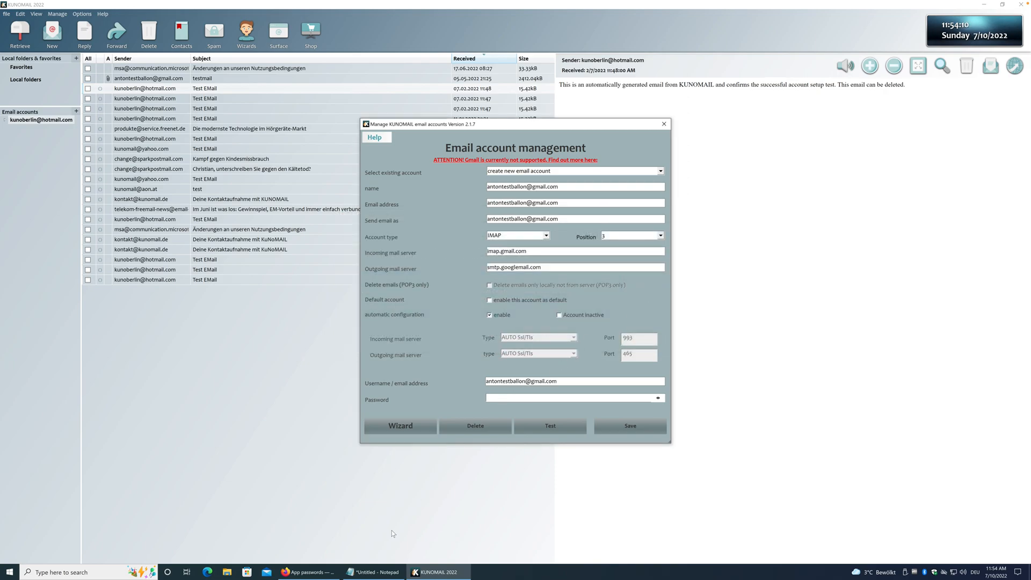
Paste the app password from Notepad into the Gmail account's Password field, save, and acknowledge the successful connection.
left_click(382, 570)
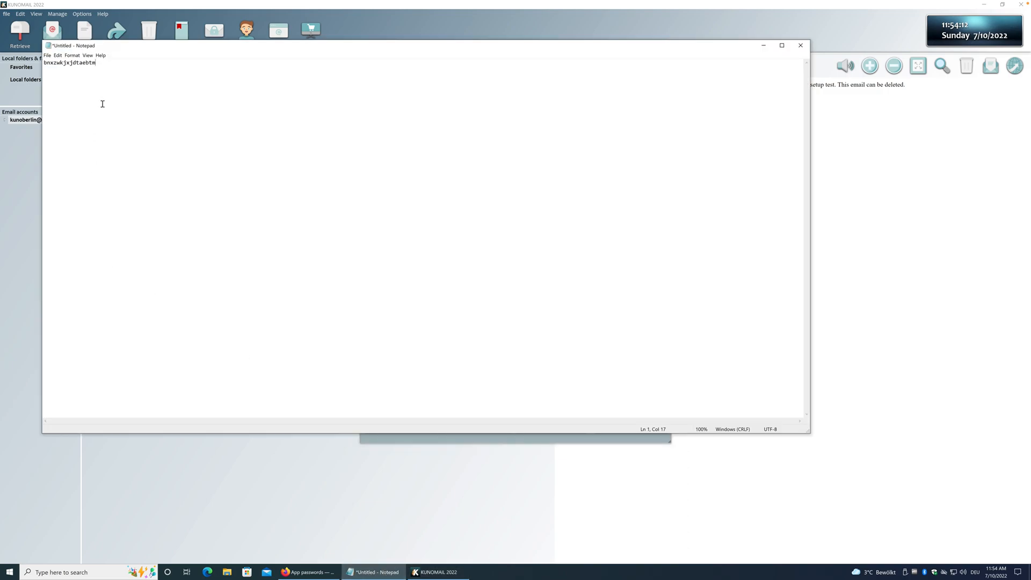
left_click_drag(96, 62, 38, 63)
left_click(435, 571)
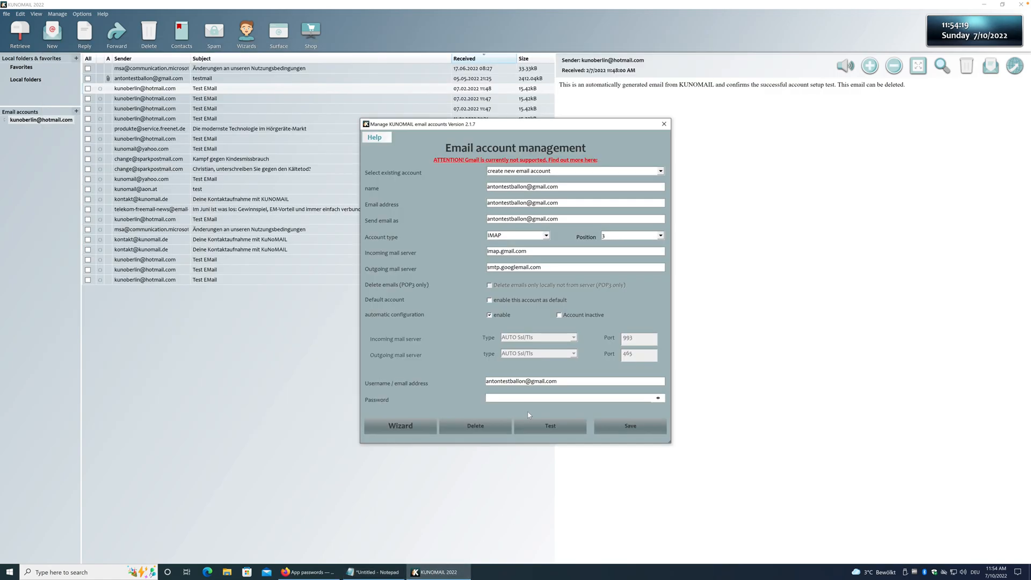
left_click(515, 400)
key("ctrl+v")
left_click(653, 394)
left_click(653, 394)
left_click(632, 425)
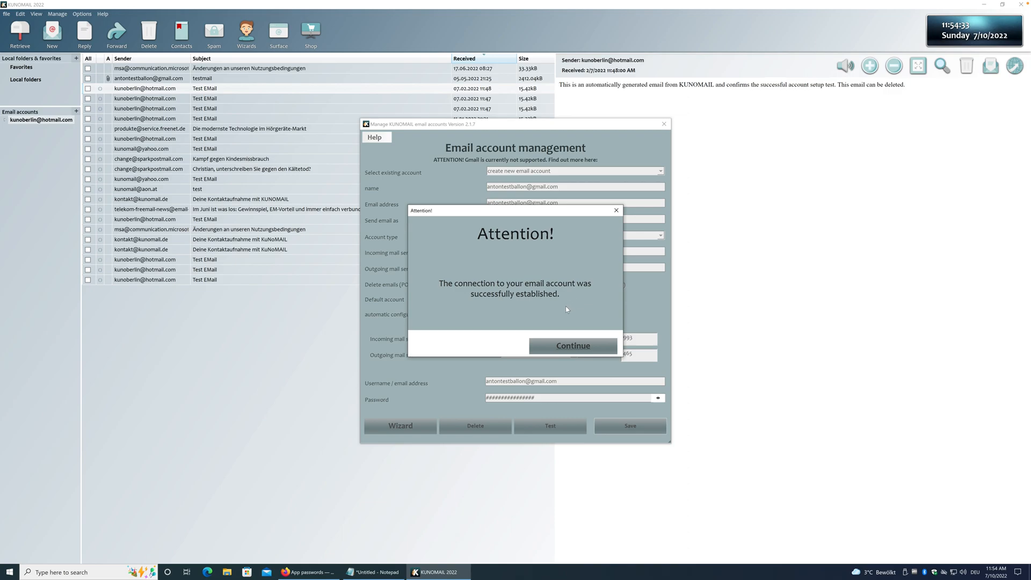
left_click(584, 342)
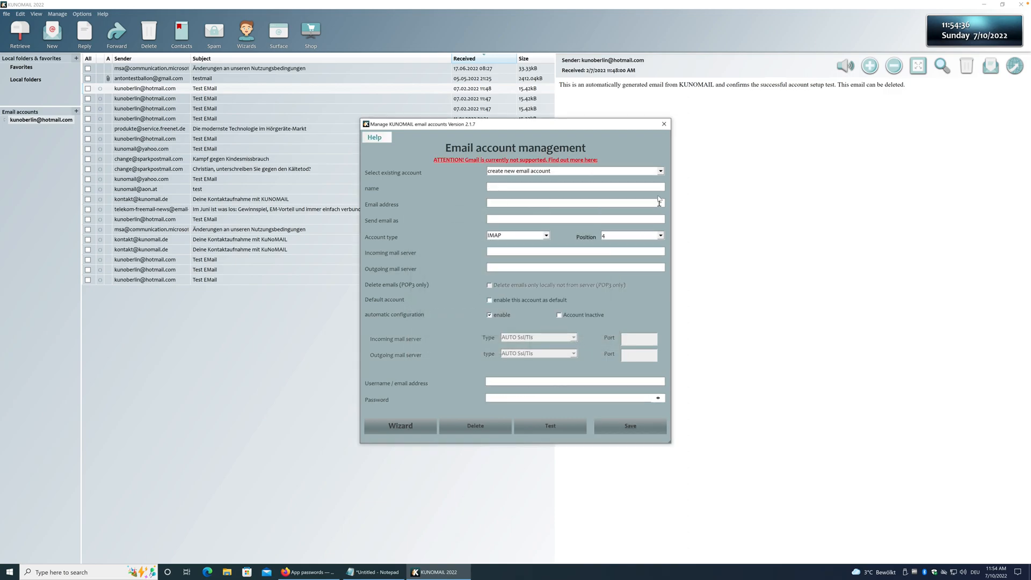
Close account management, widen the folder pane, and open the Gmail account's Inbox folders.
left_click(664, 125)
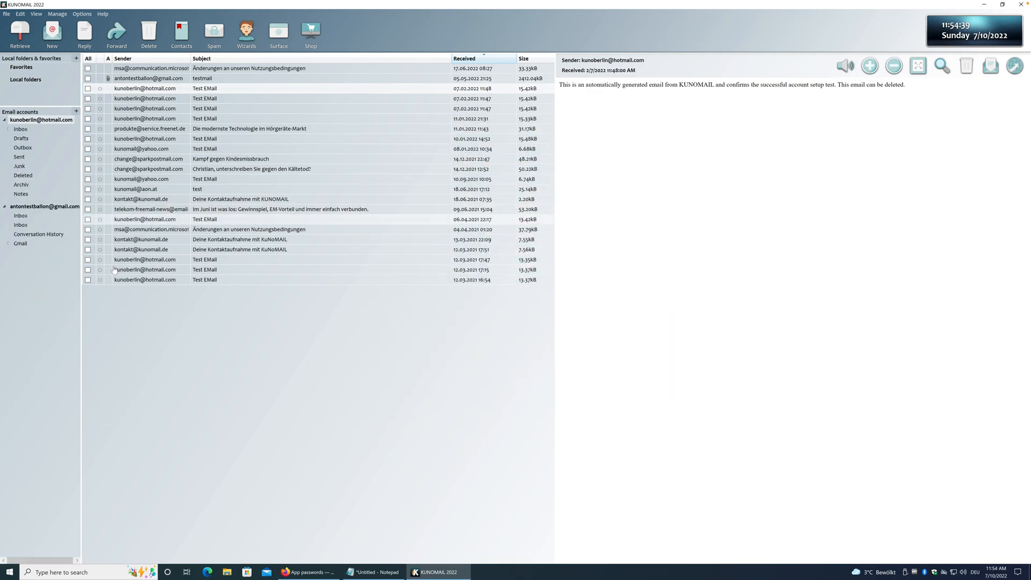
left_click_drag(76, 273, 100, 271)
left_click(25, 218)
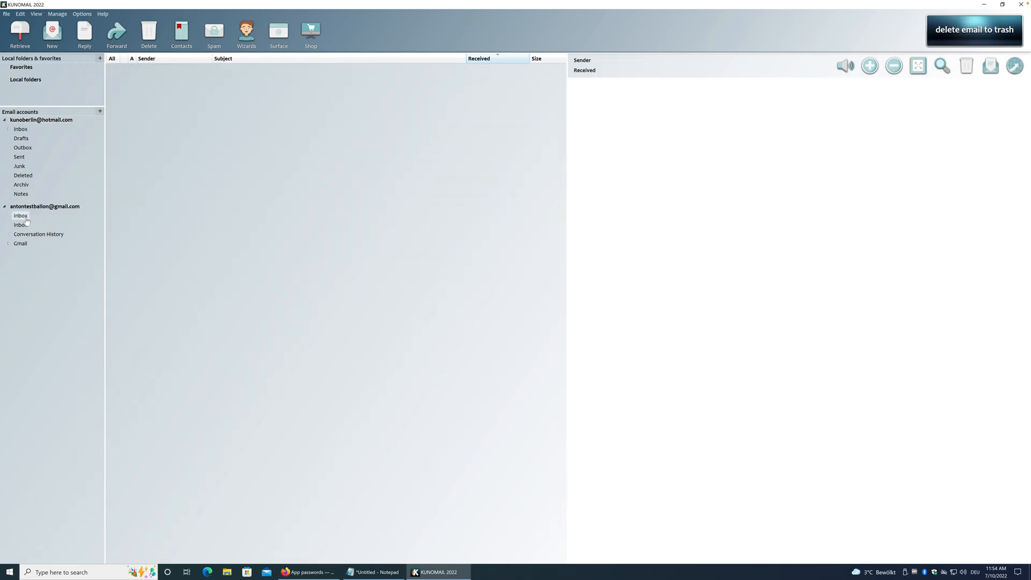
left_click(22, 226)
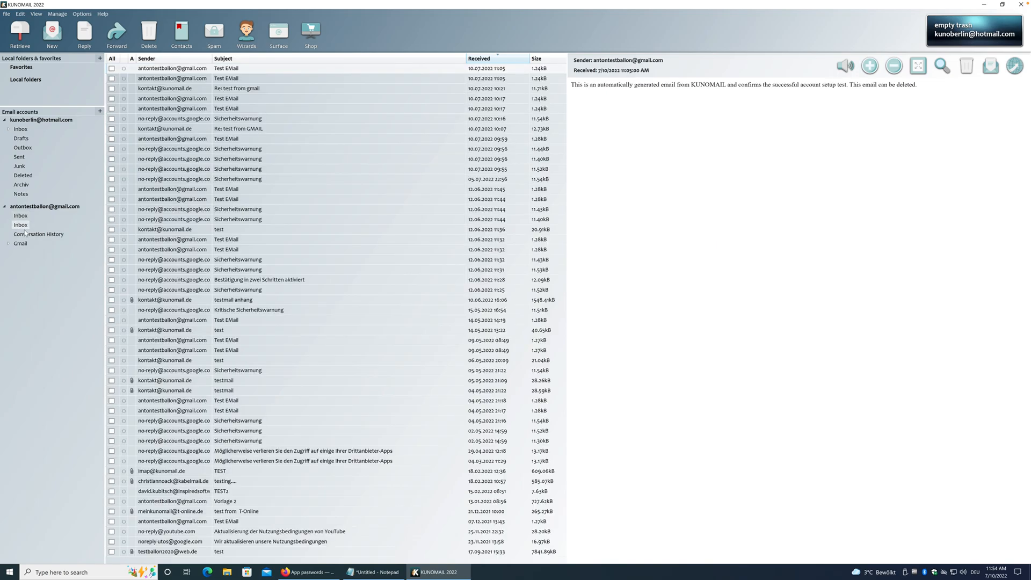